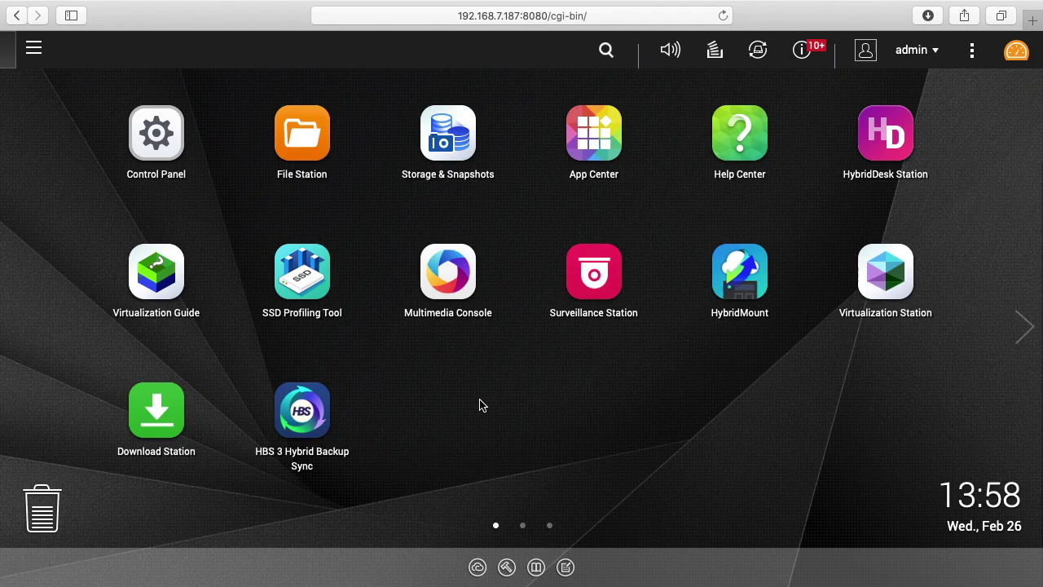
Open Control Panel's Shared Folders settings in a maximized window.
{"action": "left_click", "coordinate": [162, 136]}
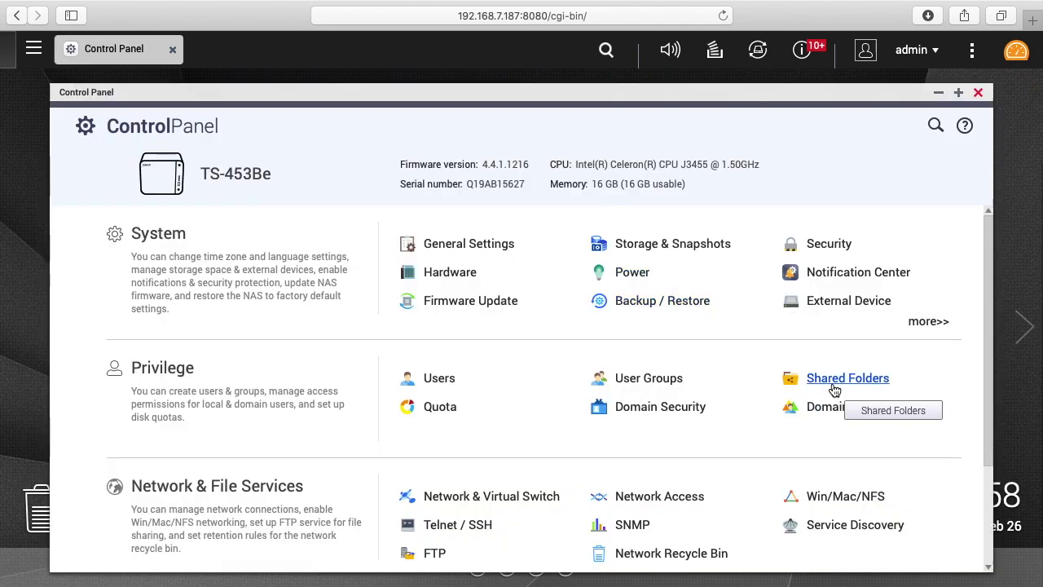
{"action": "left_click", "coordinate": [832, 384]}
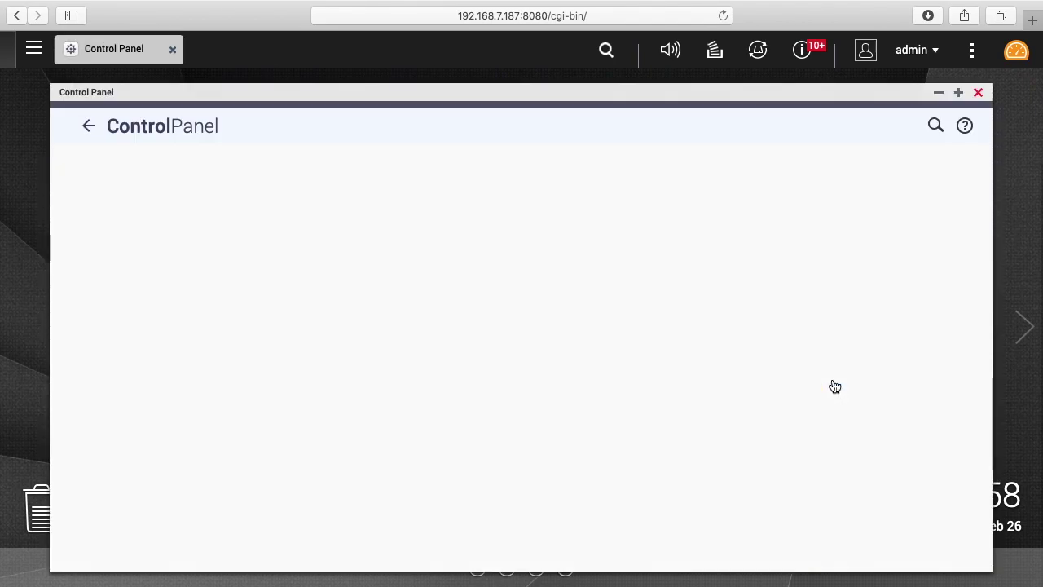
{"action": "left_click", "coordinate": [958, 92]}
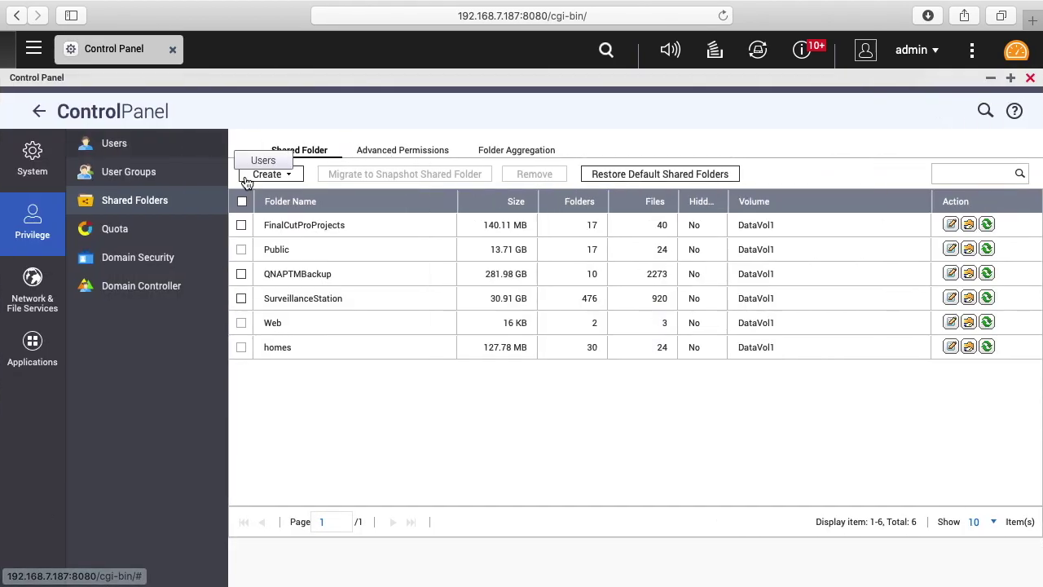
Start a new shared folder and enter SecureFolder as its name.
{"action": "left_click", "coordinate": [269, 176]}
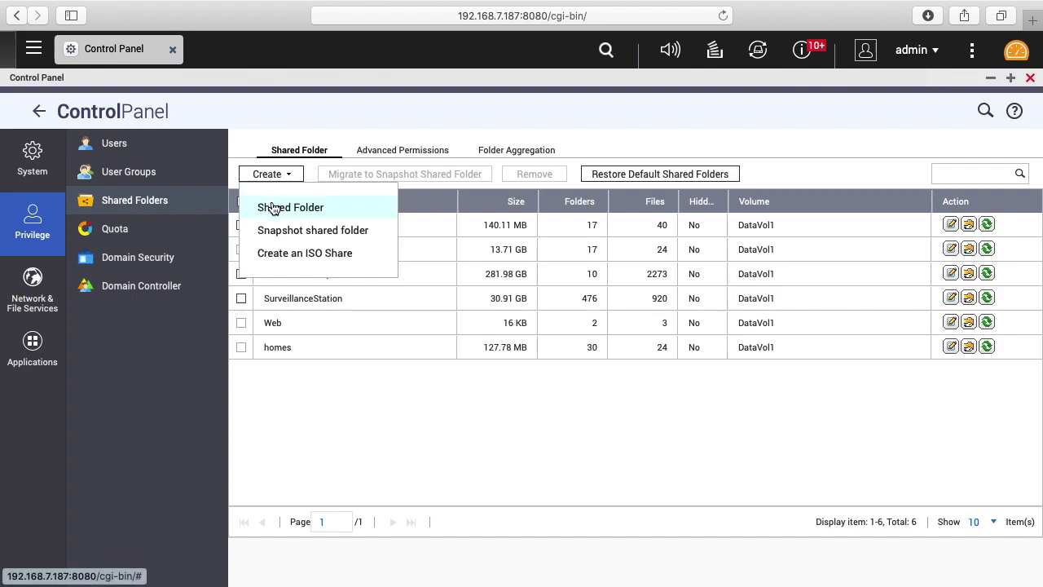
{"action": "left_click", "coordinate": [273, 209]}
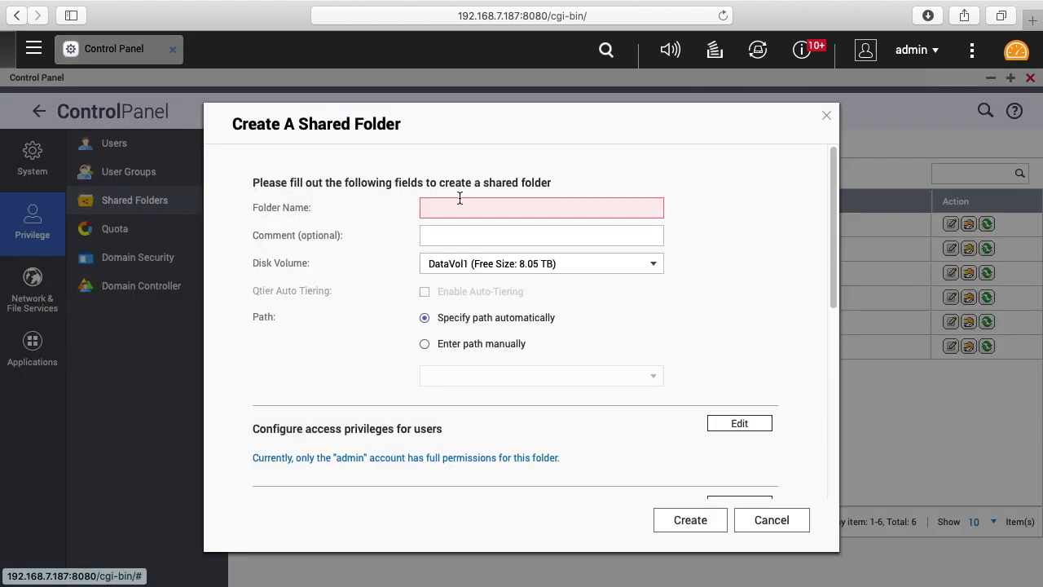
{"action": "left_click", "coordinate": [487, 208]}
{"action": "type", "text": "Secu"}
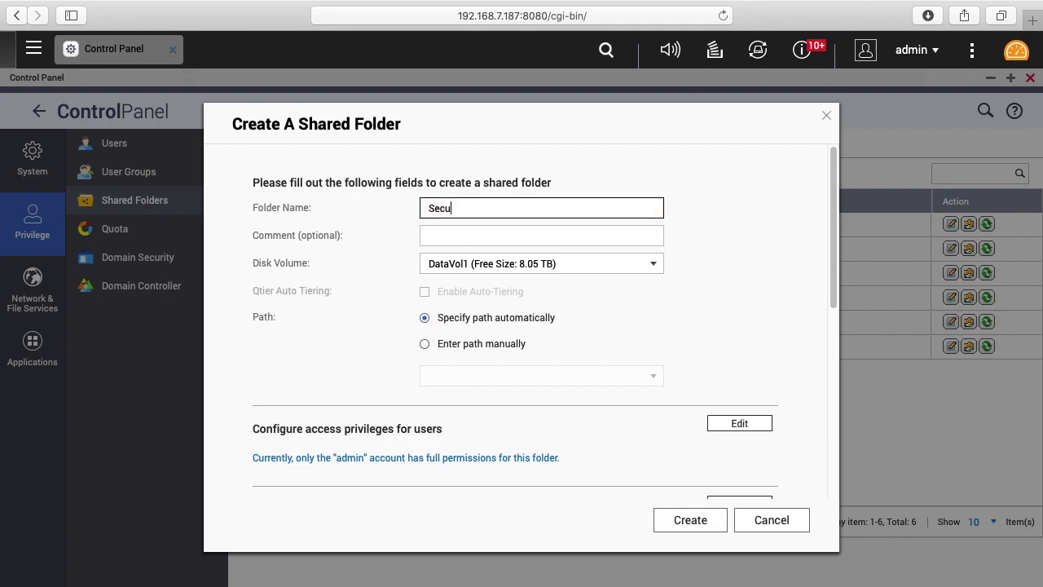
{"action": "type", "text": "reFolder"}
Give the second user RW (read/write) access to the folder.
{"action": "left_click", "coordinate": [734, 426]}
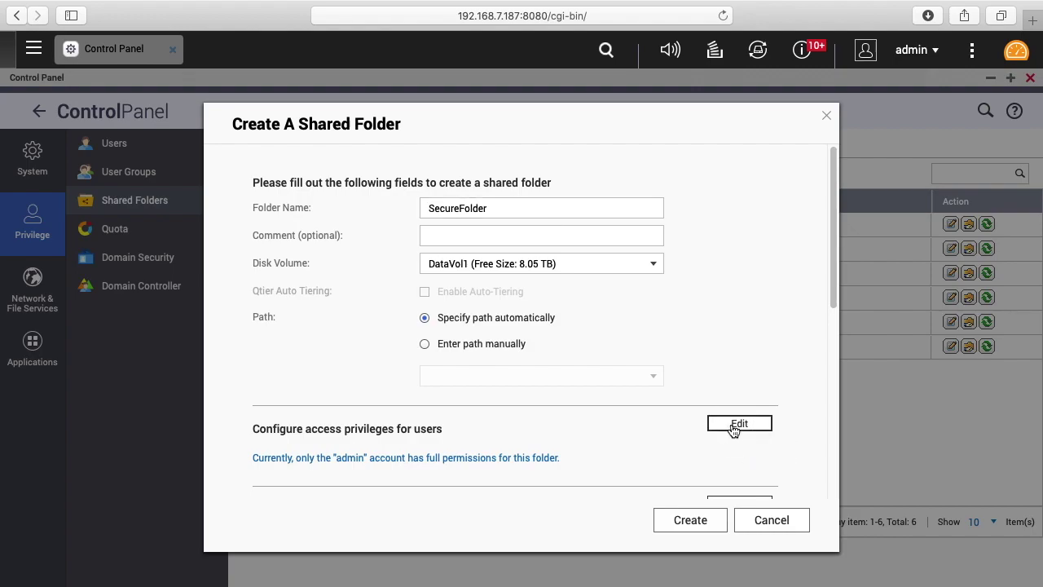
{"action": "scroll", "coordinate": [461, 422], "scroll_direction": "down", "scroll_amount": 5}
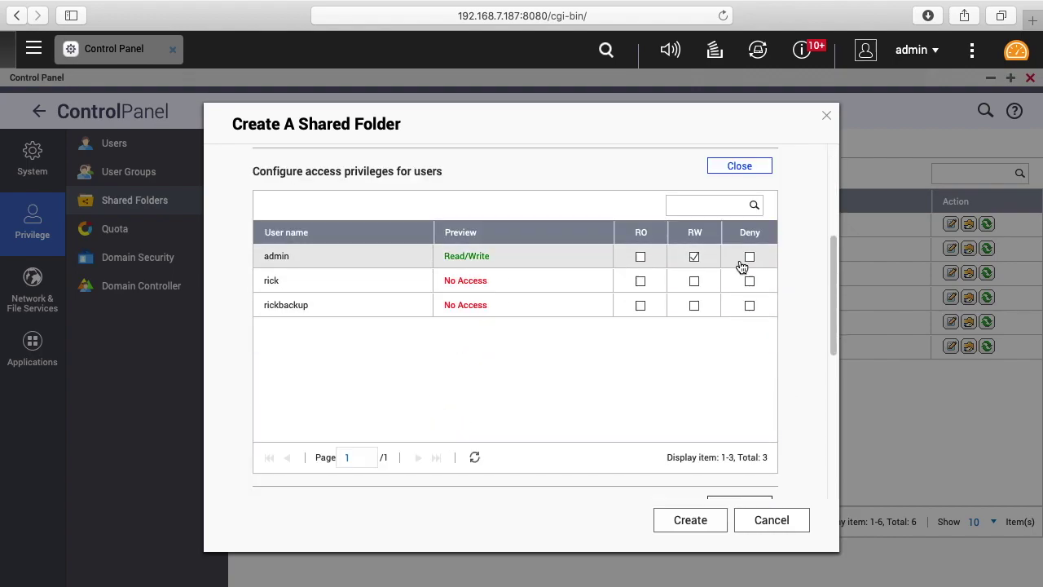
{"action": "left_click", "coordinate": [694, 281]}
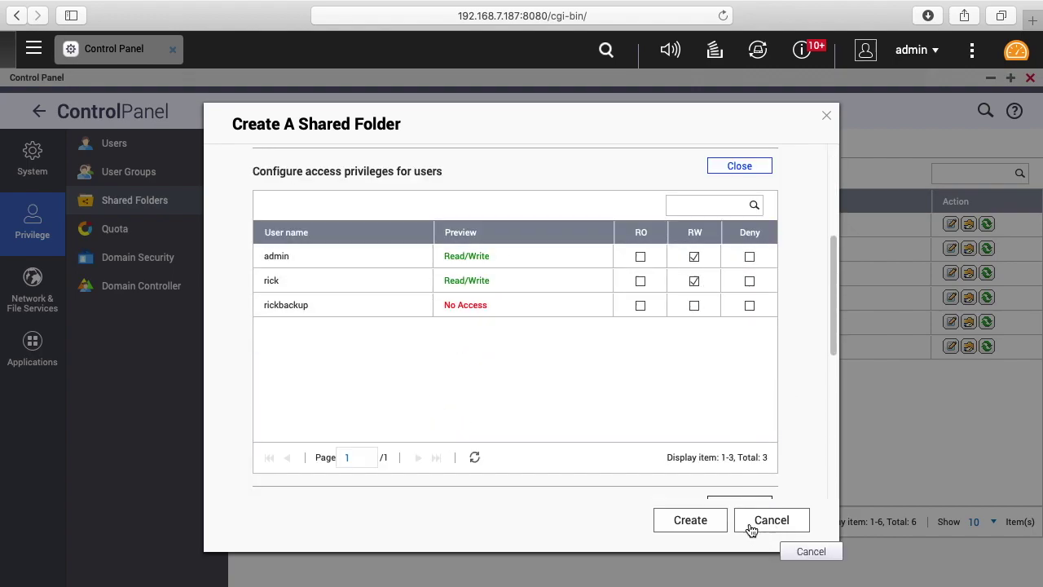
Enable folder encryption, enter and verify the password, and save the encryption key.
{"action": "scroll", "coordinate": [701, 367], "scroll_direction": "down", "scroll_amount": 3}
{"action": "left_click", "coordinate": [739, 360]}
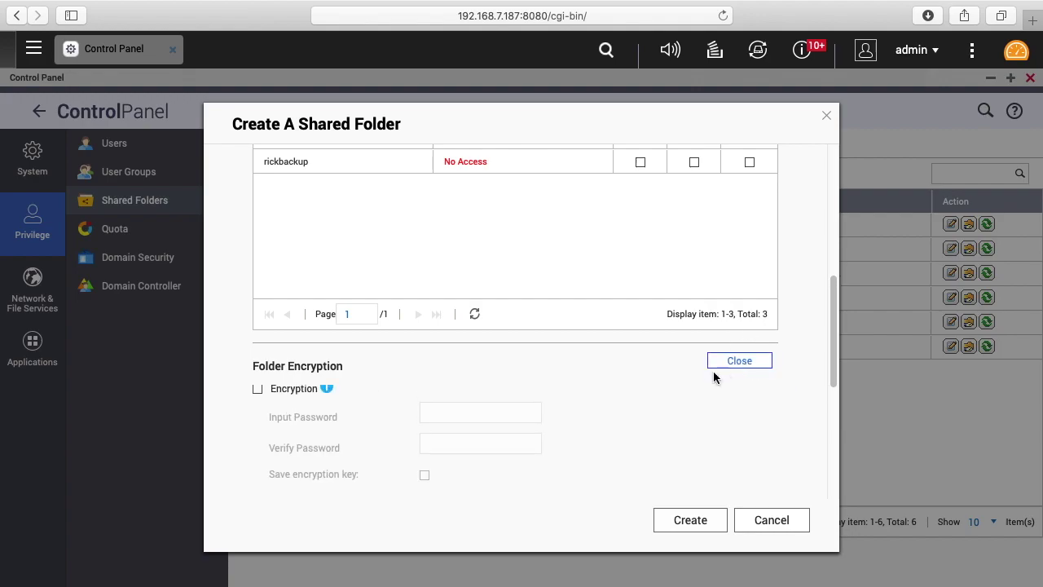
{"action": "scroll", "coordinate": [685, 373], "scroll_direction": "down", "scroll_amount": 3}
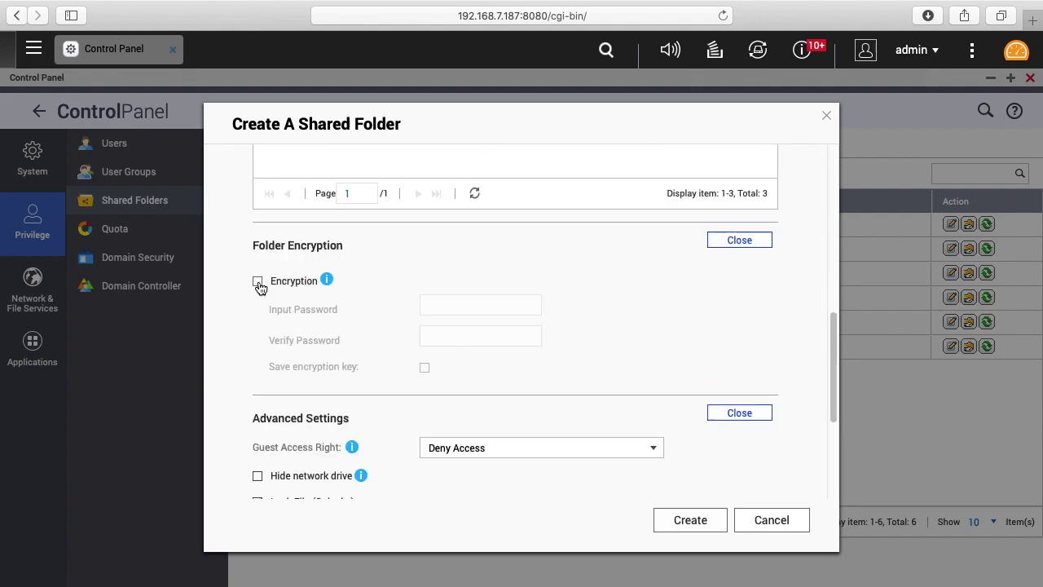
{"action": "left_click", "coordinate": [259, 283]}
{"action": "left_click", "coordinate": [469, 304]}
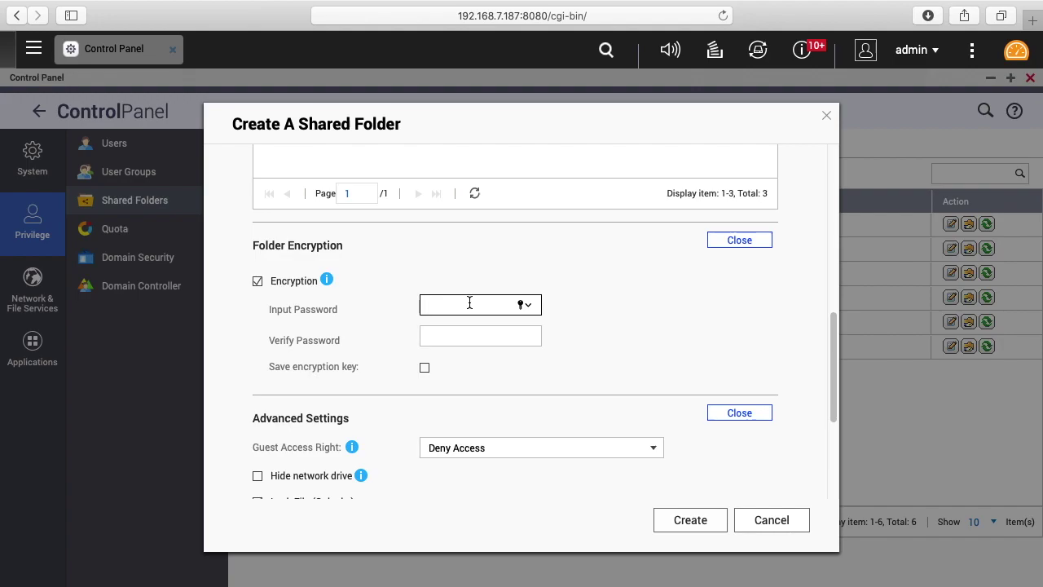
{"action": "type", "text": "********"}
{"action": "key", "text": "Tab"}
{"action": "type", "text": "********"}
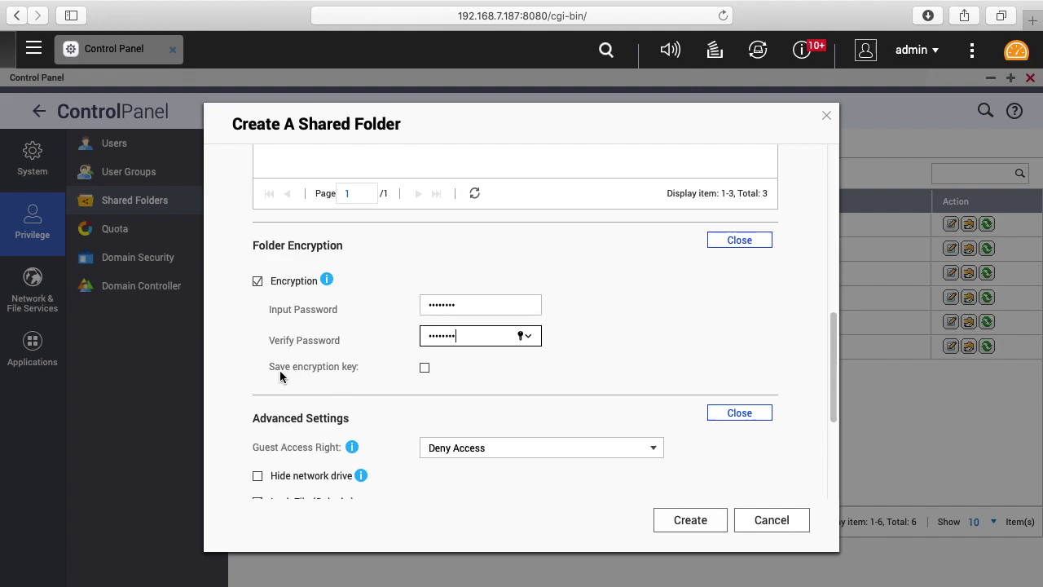
{"action": "left_click", "coordinate": [425, 368]}
{"action": "scroll", "coordinate": [629, 394], "scroll_direction": "down", "scroll_amount": 5}
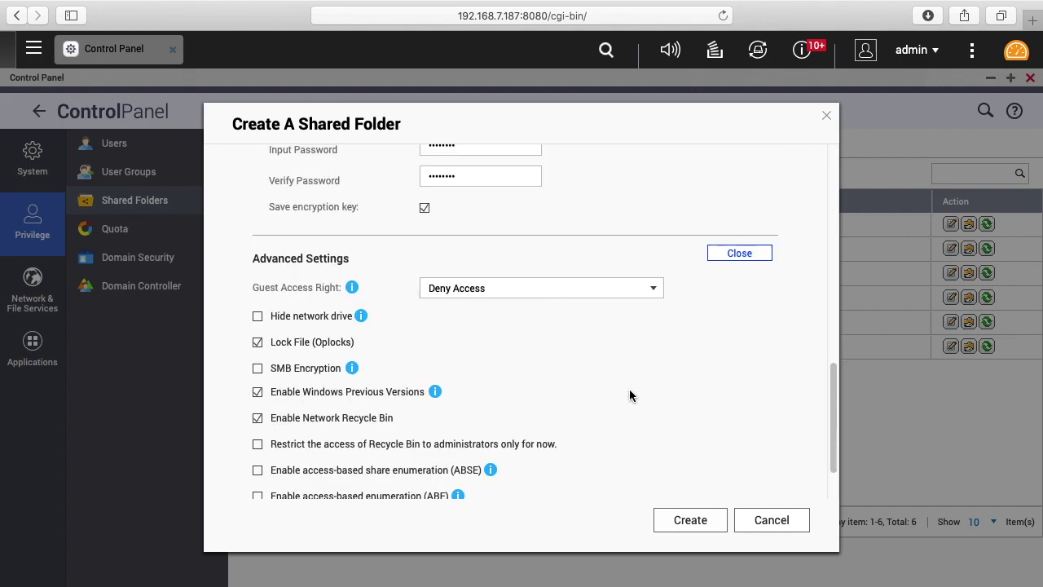
Create SecureFolder, acknowledging the notice and confirming the encryption warning.
{"action": "left_click", "coordinate": [693, 526]}
{"action": "left_click", "coordinate": [697, 436]}
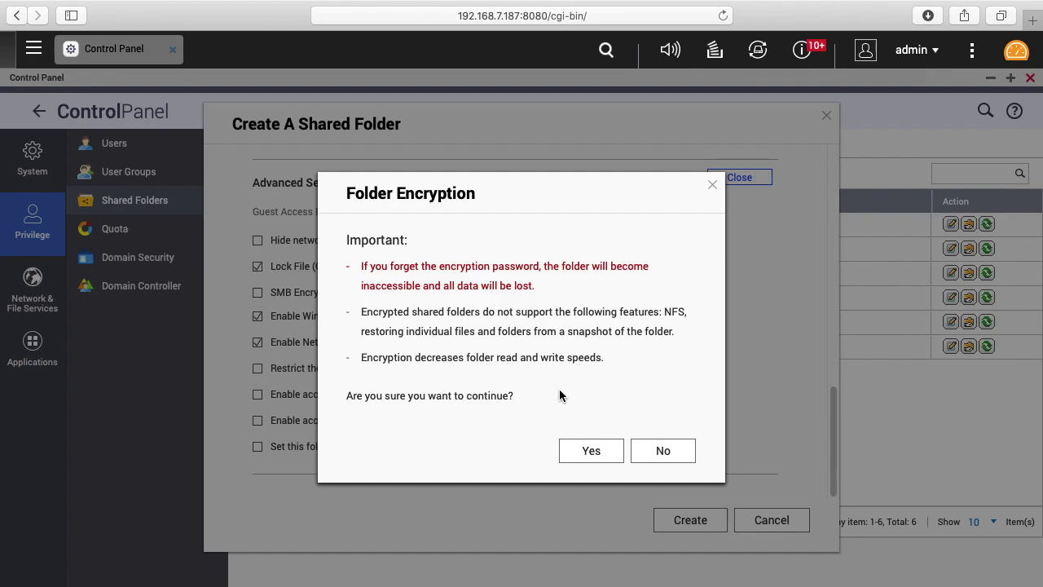
{"action": "left_click", "coordinate": [593, 452]}
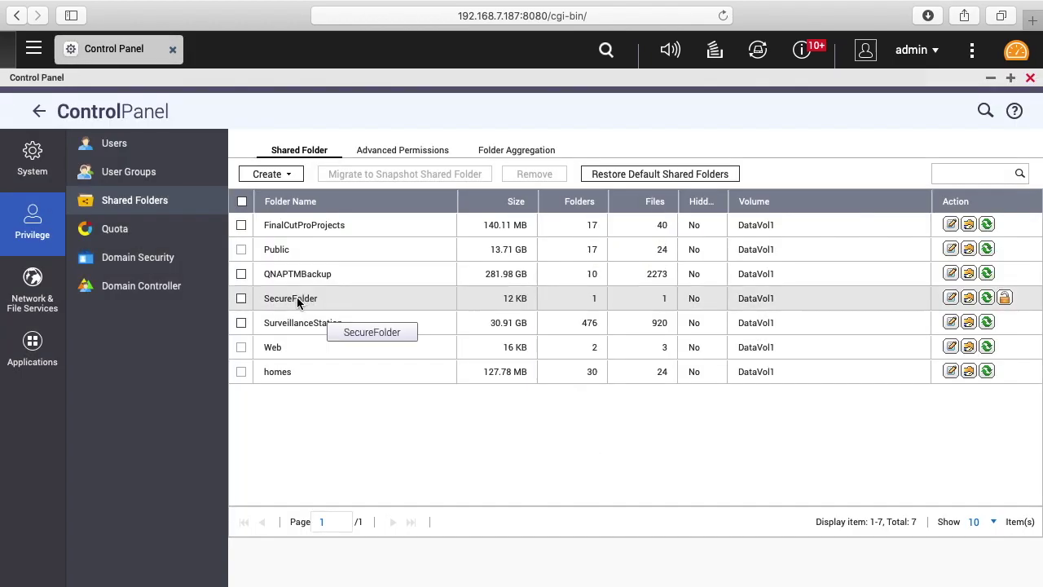
Lock SecureFolder from its encryption management dialog.
{"action": "left_click", "coordinate": [1005, 299]}
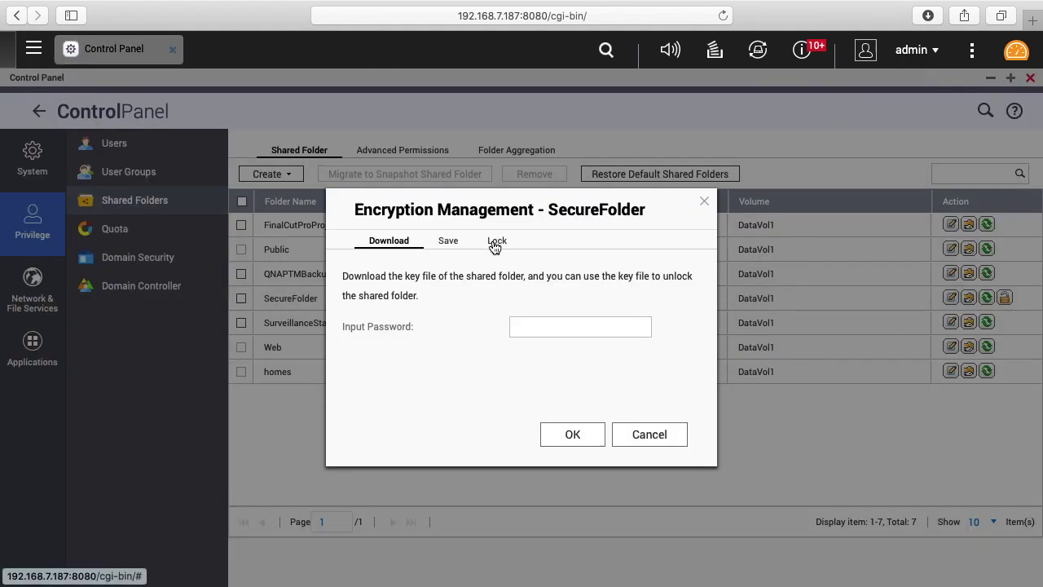
{"action": "left_click", "coordinate": [496, 242]}
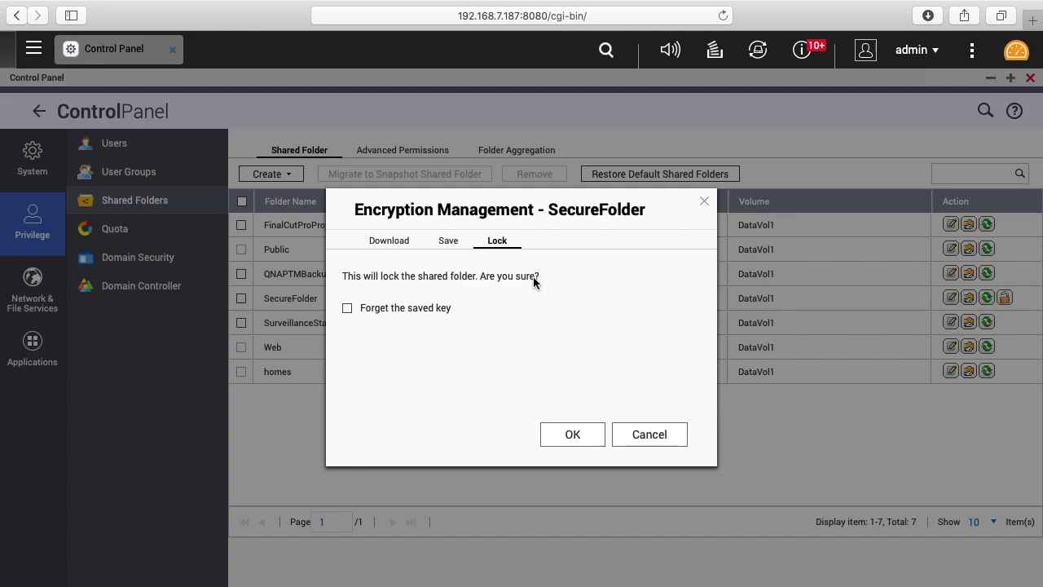
{"action": "left_click", "coordinate": [573, 433]}
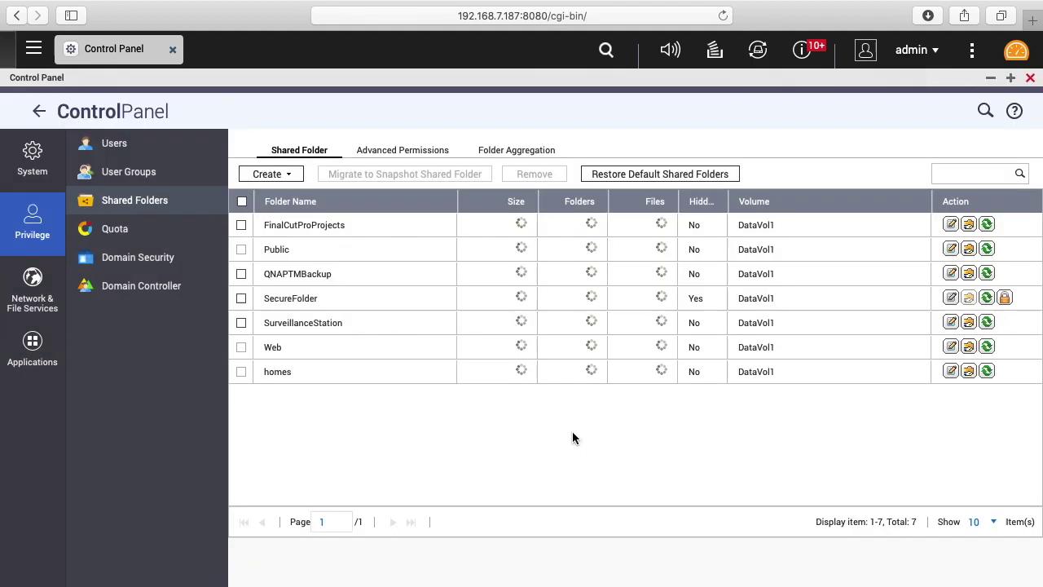
Unlock SecureFolder again by entering its encryption password.
{"action": "left_click", "coordinate": [1005, 299]}
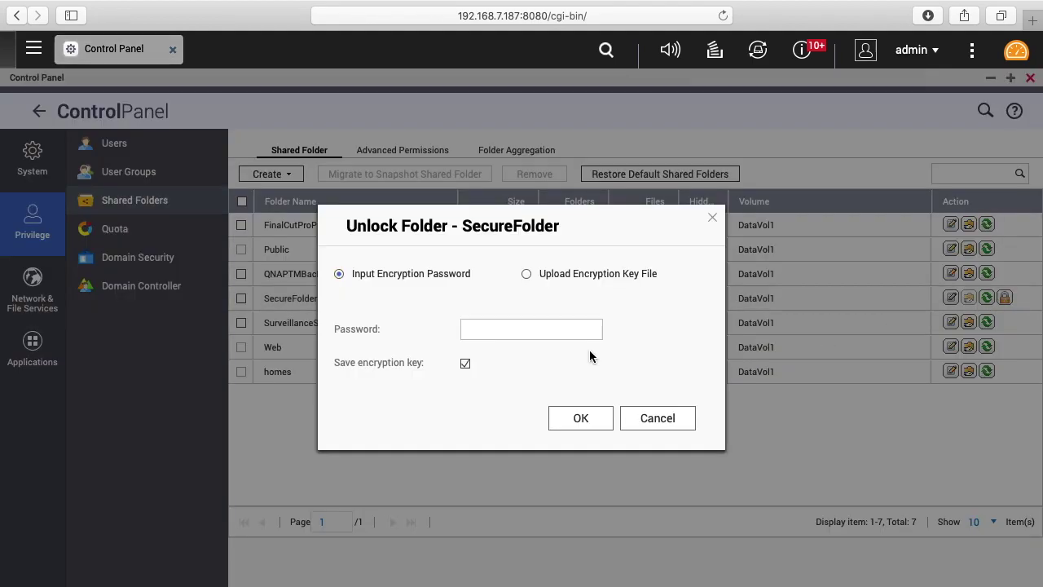
{"action": "left_click", "coordinate": [509, 333]}
{"action": "type", "text": "1234"}
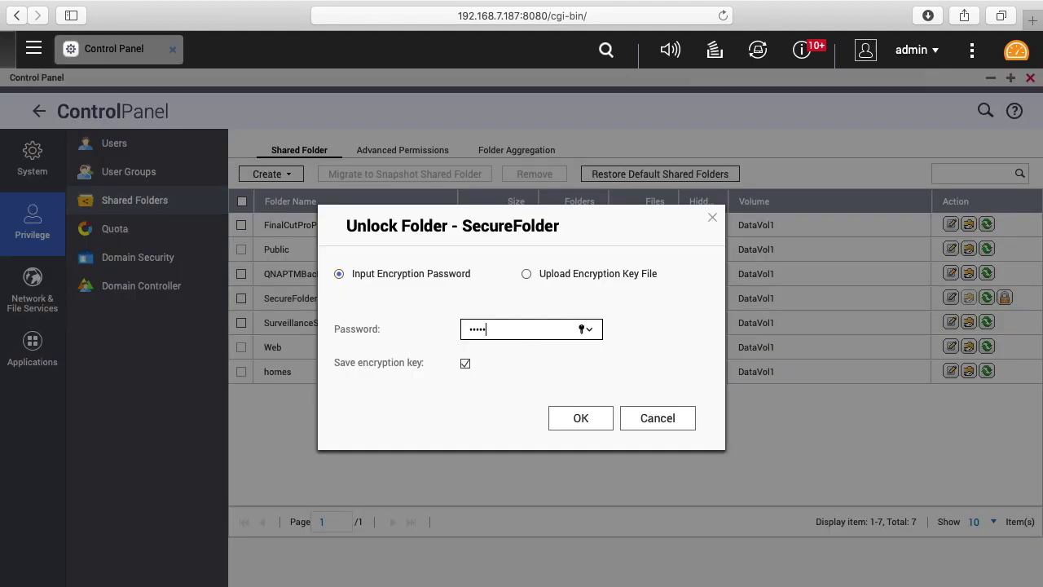
{"action": "left_click", "coordinate": [600, 424]}
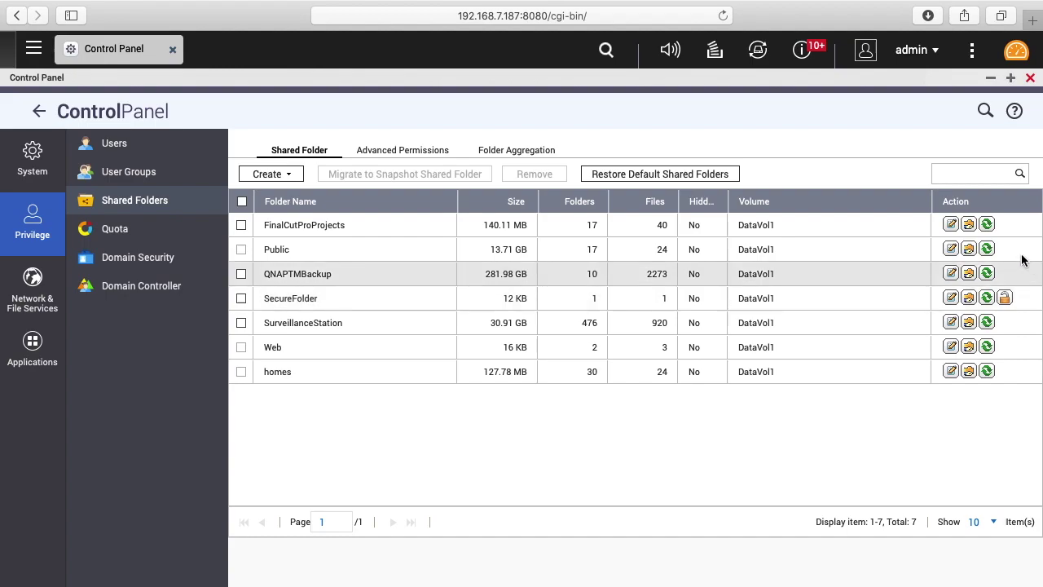
In Finder, connect to the NAS at smb://192.168.7.187 and log in.
{"action": "mouse_move", "coordinate": [59, 7]}
{"action": "left_click", "coordinate": [48, 33]}
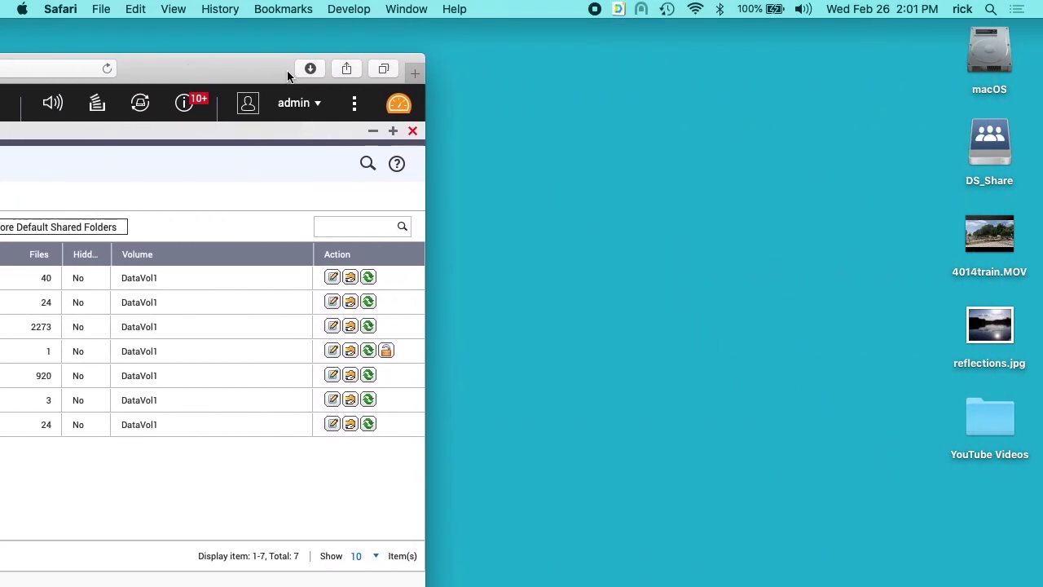
{"action": "left_click", "coordinate": [386, 49]}
{"action": "left_click", "coordinate": [205, 8]}
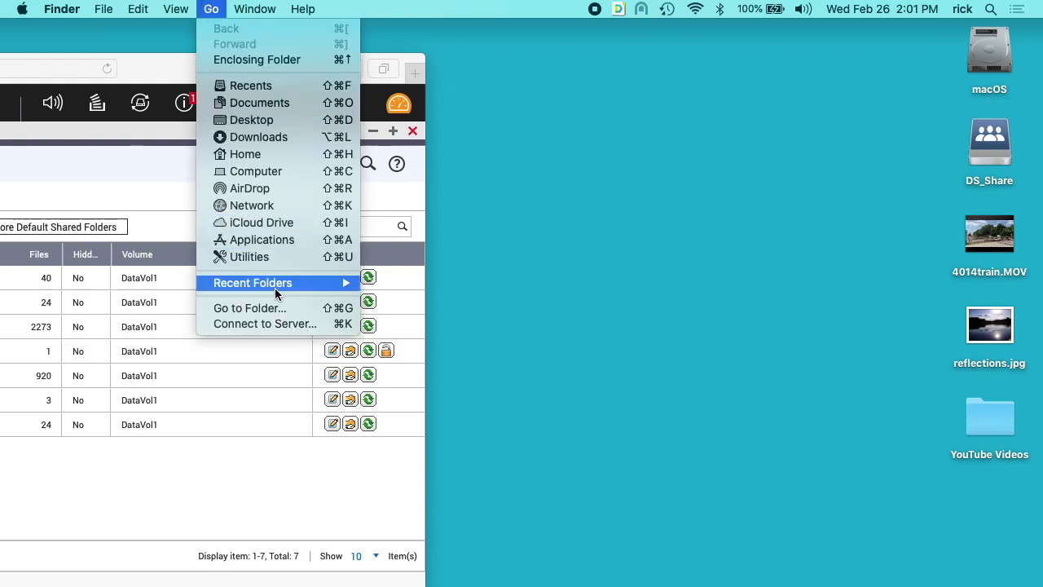
{"action": "left_click", "coordinate": [285, 321]}
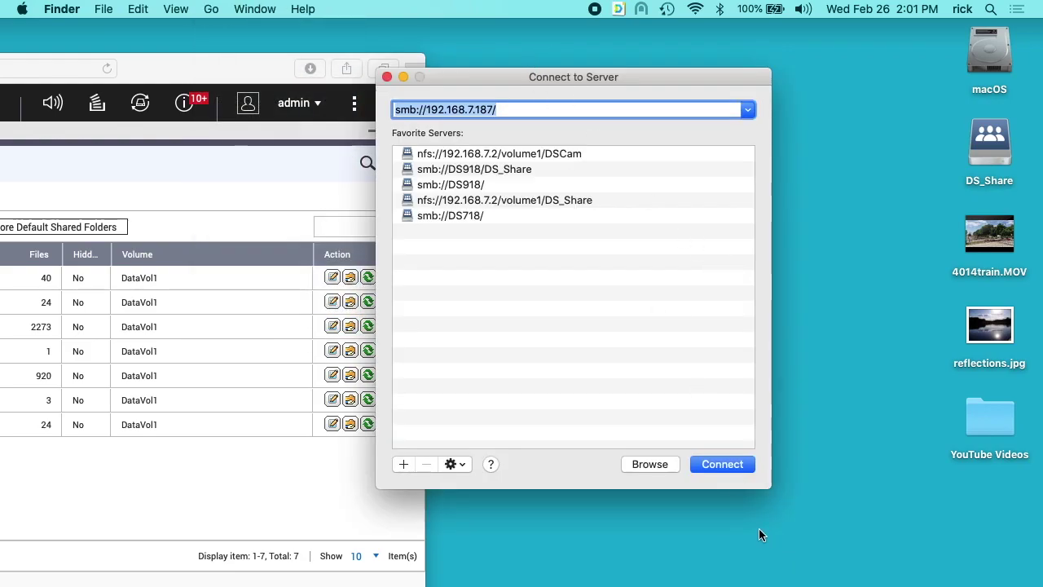
{"action": "left_click", "coordinate": [723, 463]}
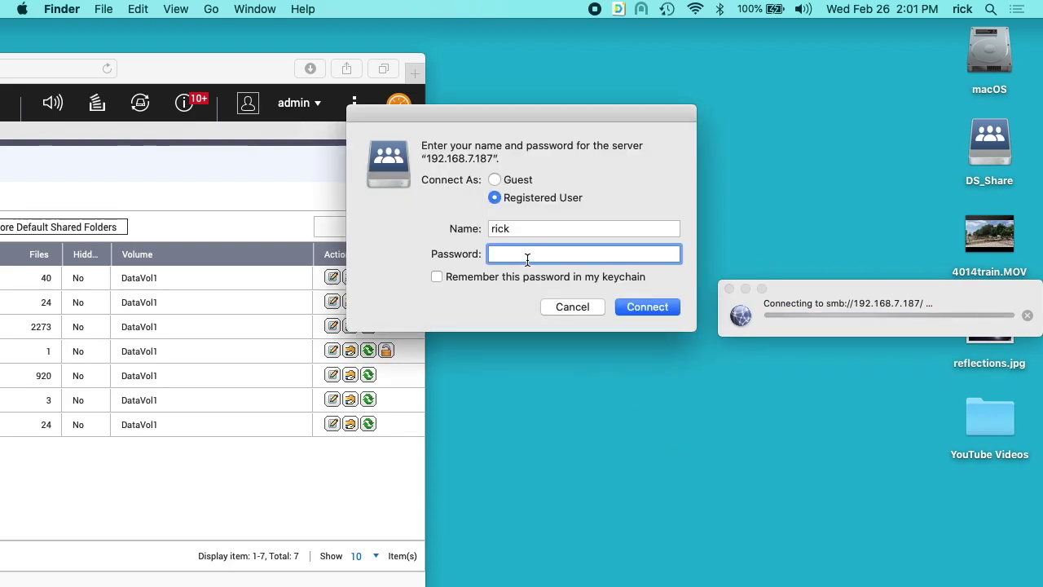
{"action": "type", "text": "********"}
{"action": "key", "text": "Return"}
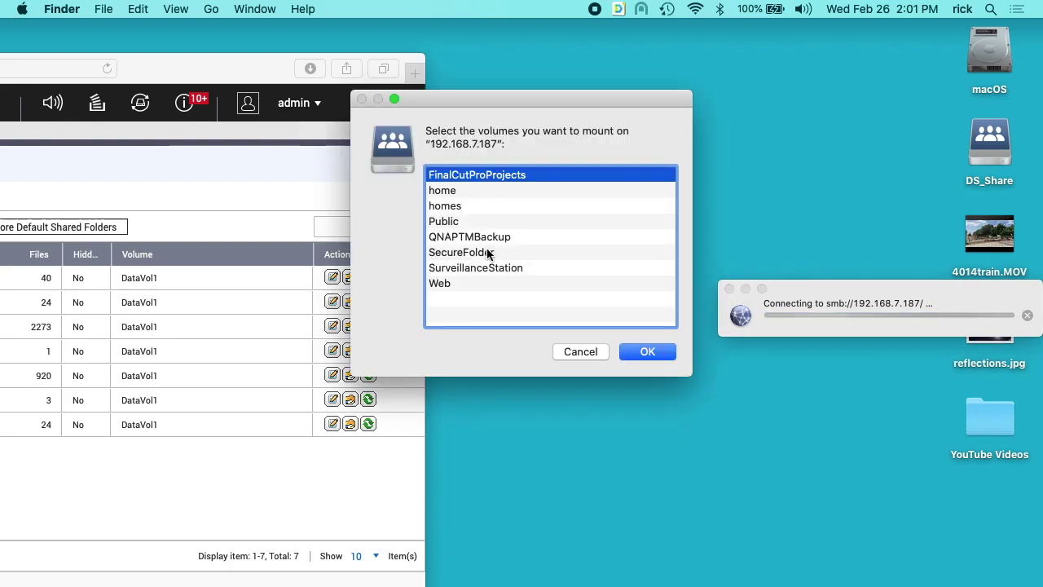
Mount SecureFolder, copy reflections.jpg into it, then eject the share and return to the browser.
{"action": "double_click", "coordinate": [487, 253]}
{"action": "left_click_drag", "start_coordinate": [990, 417], "coordinate": [635, 317]}
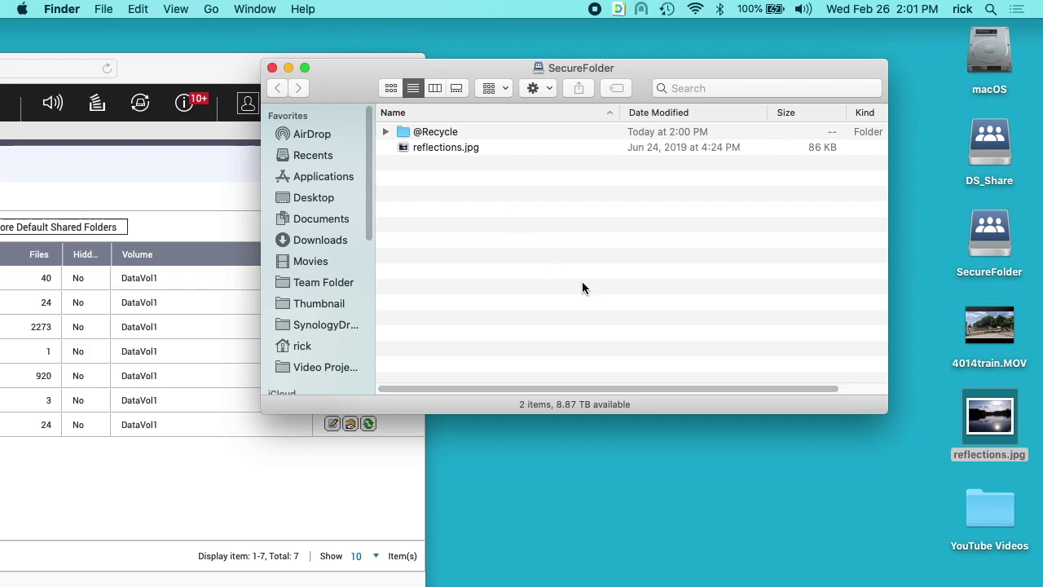
{"action": "left_click", "coordinate": [273, 67]}
{"action": "right_click", "coordinate": [985, 272]}
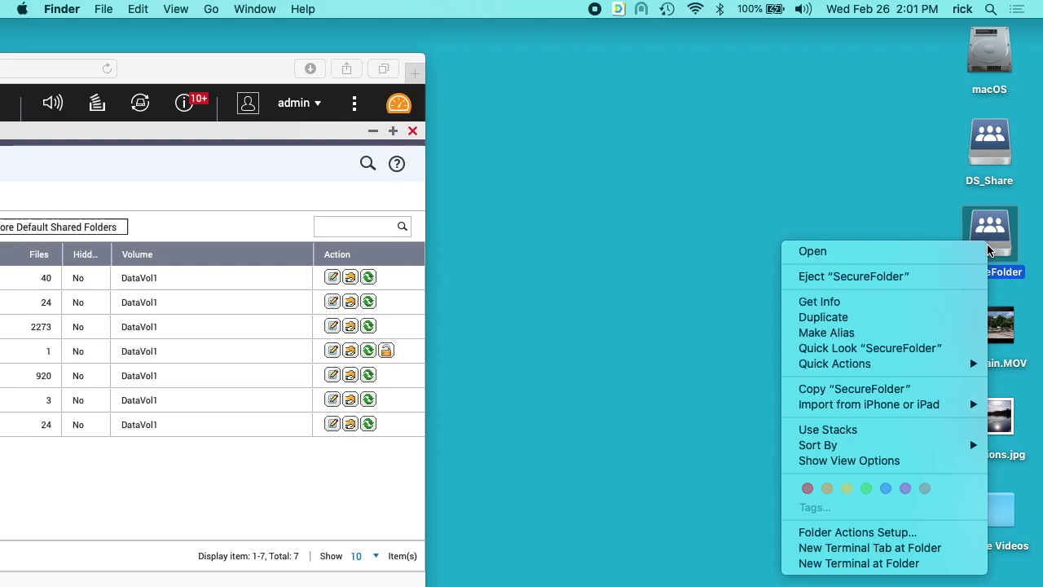
{"action": "left_click", "coordinate": [937, 275]}
{"action": "double_click", "coordinate": [211, 71]}
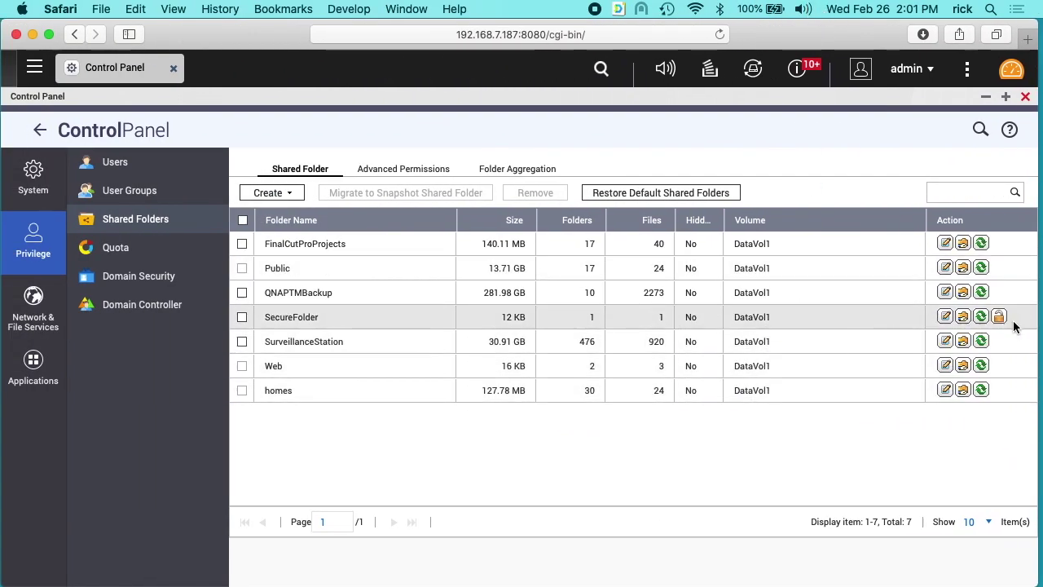
Lock SecureFolder with the saved key forgotten, then close Control Panel.
{"action": "left_click", "coordinate": [1001, 317]}
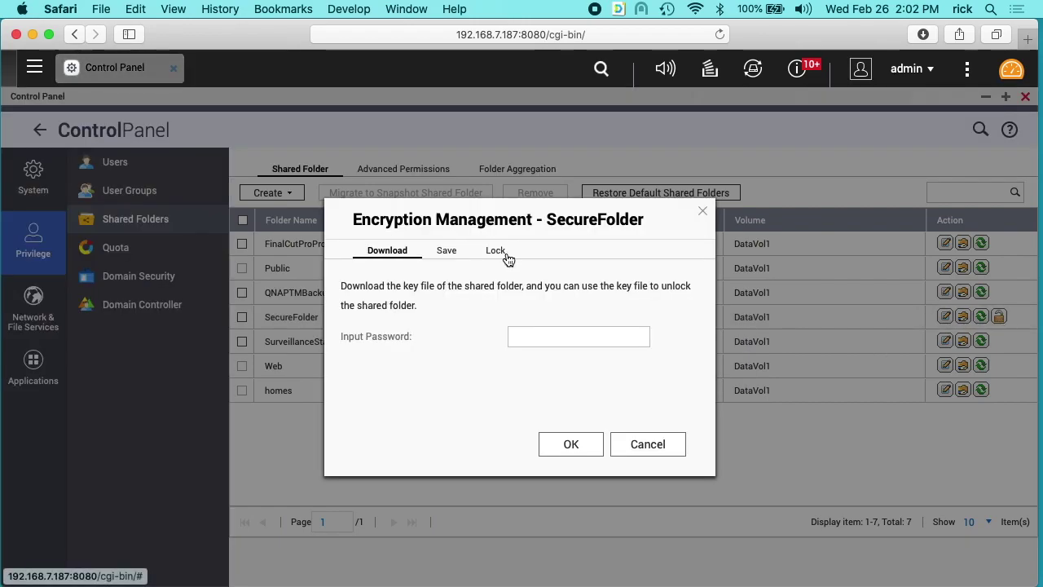
{"action": "left_click", "coordinate": [498, 251]}
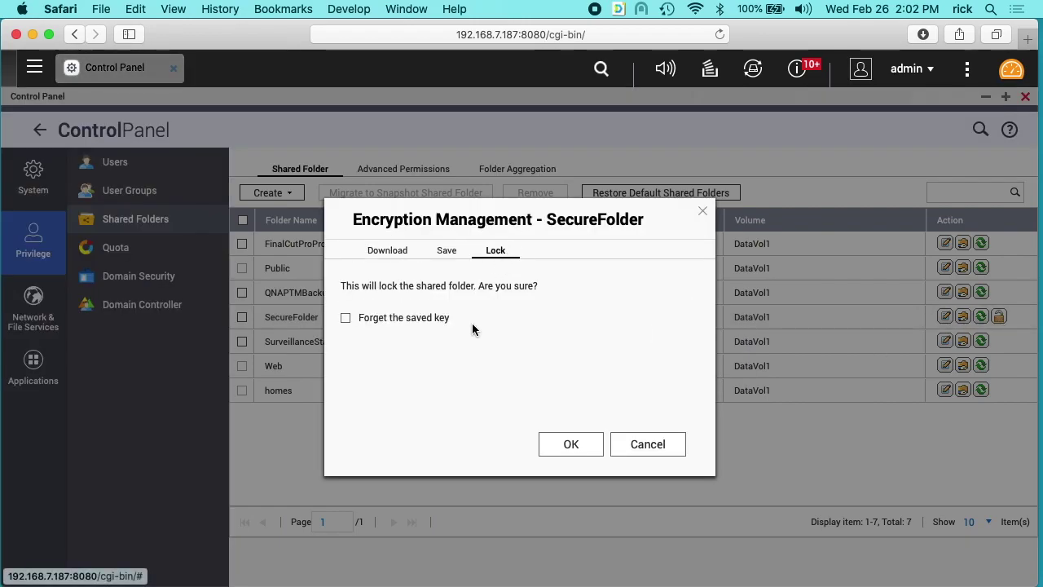
{"action": "left_click", "coordinate": [347, 318]}
{"action": "left_click", "coordinate": [572, 444]}
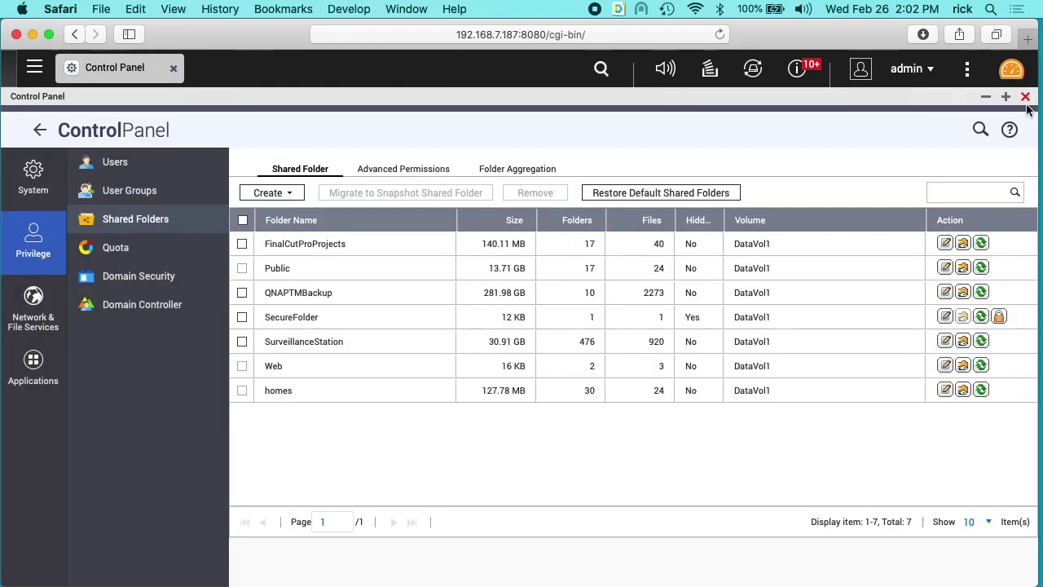
{"action": "left_click", "coordinate": [1026, 97]}
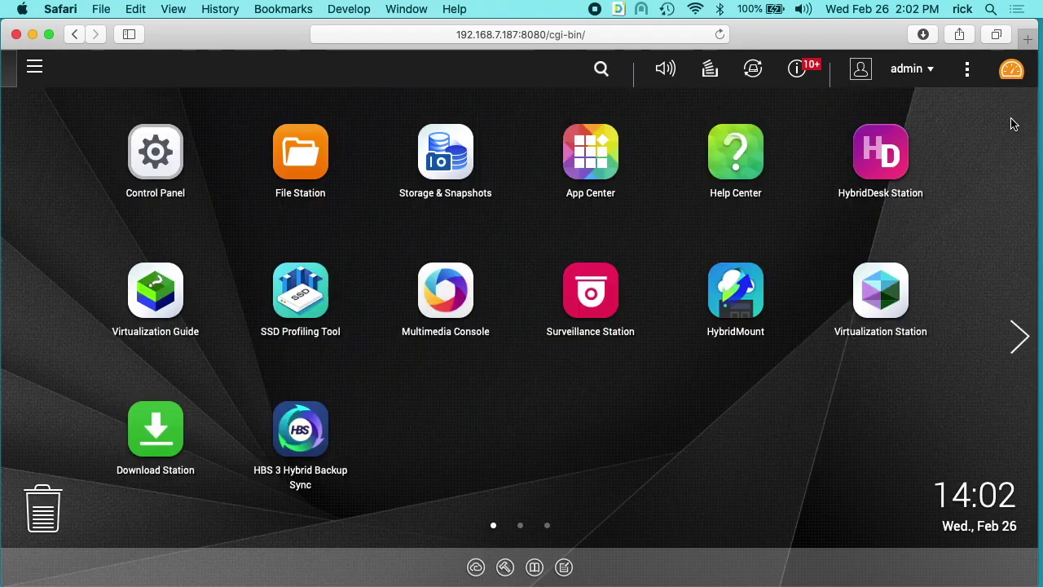
Open File Station maximized and unlock SecureFolder with its encryption password.
{"action": "left_click", "coordinate": [296, 150]}
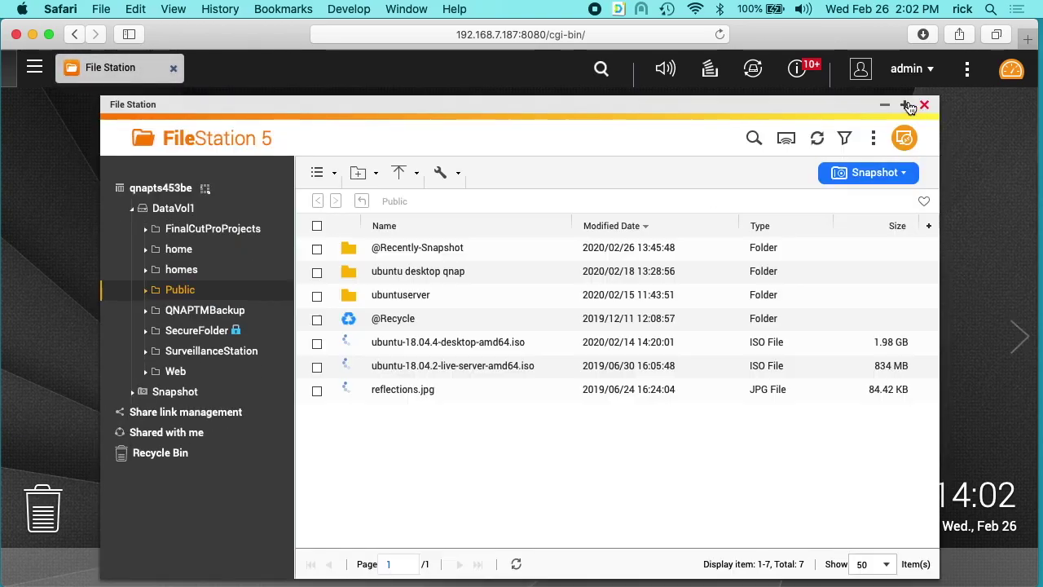
{"action": "left_click", "coordinate": [912, 105]}
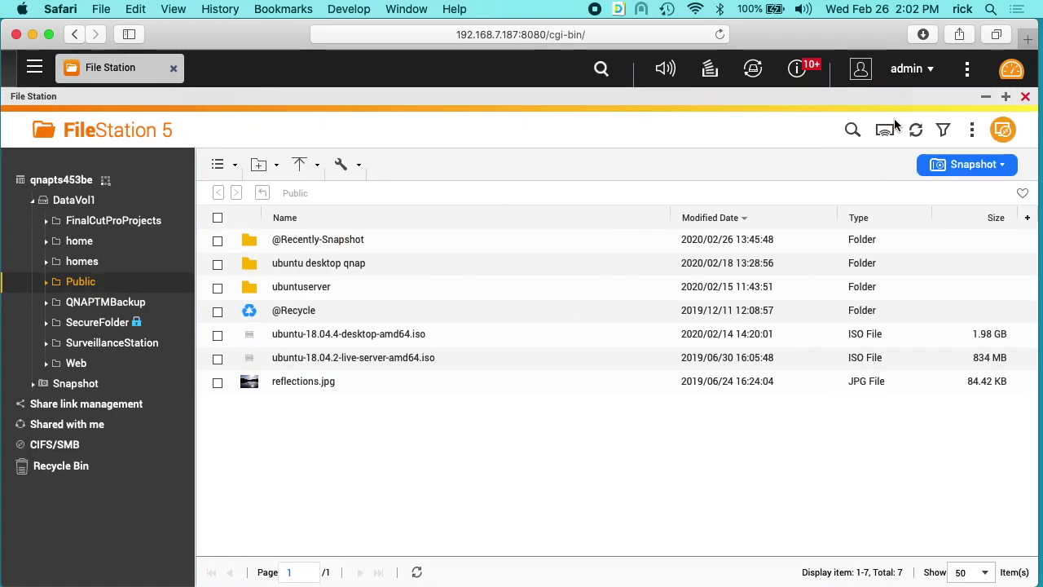
{"action": "left_click", "coordinate": [98, 323]}
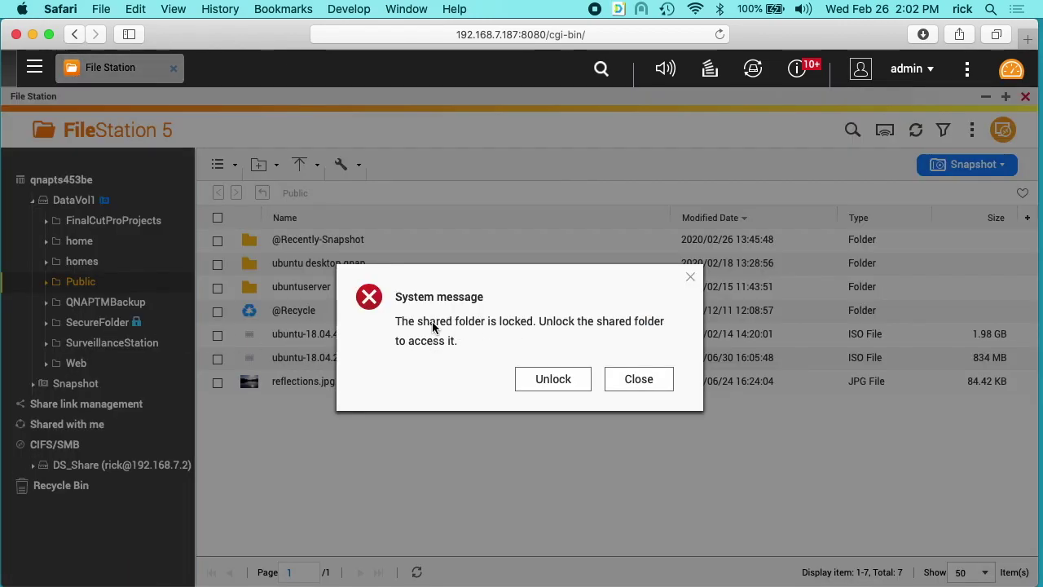
{"action": "left_click", "coordinate": [553, 381]}
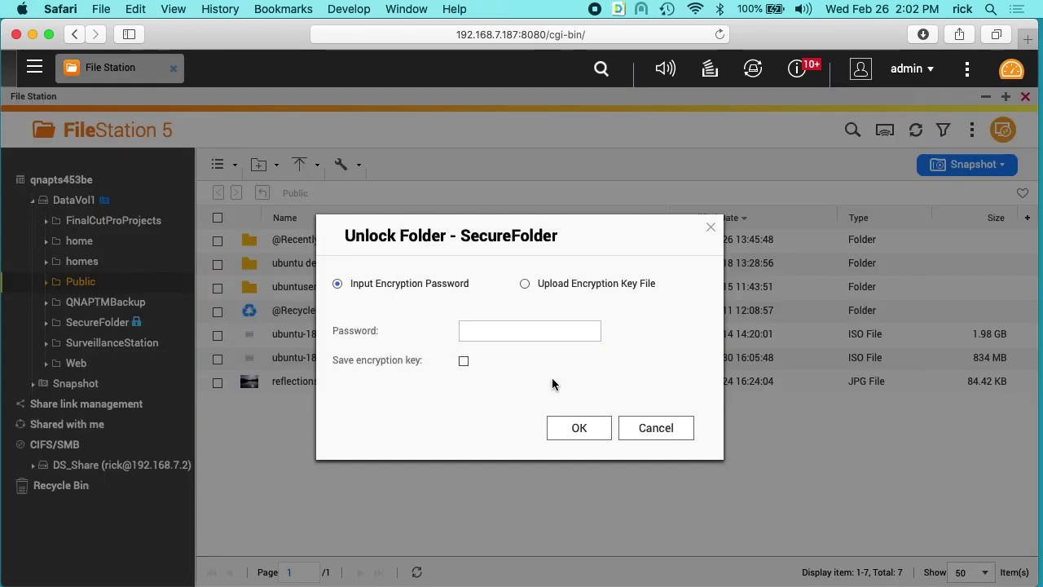
{"action": "left_click", "coordinate": [503, 332]}
{"action": "type", "text": "******"}
{"action": "left_click", "coordinate": [579, 428]}
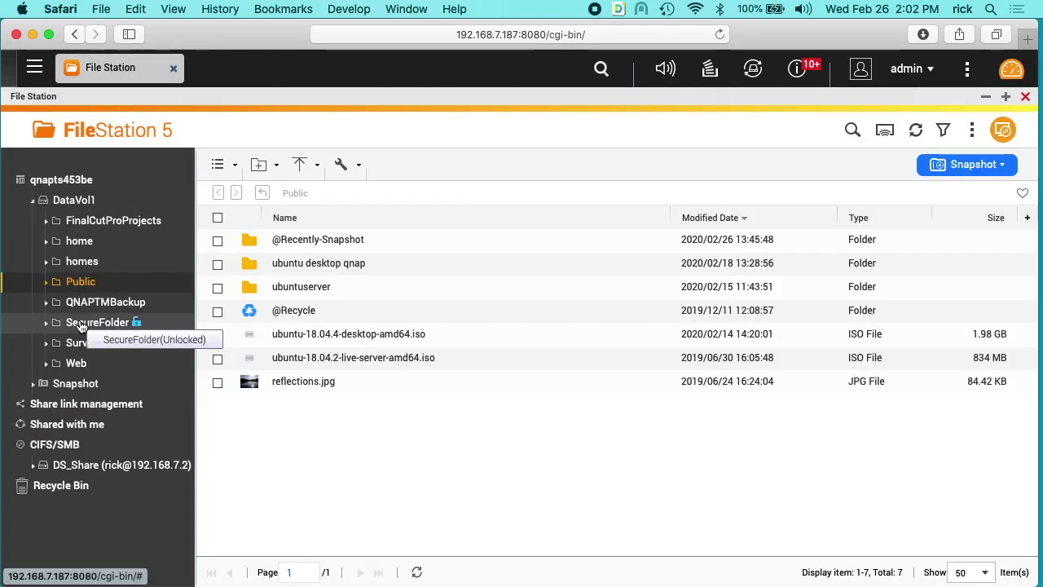
View SecureFolder's contents, then lock it again from its right-click menu.
{"action": "left_click", "coordinate": [83, 324]}
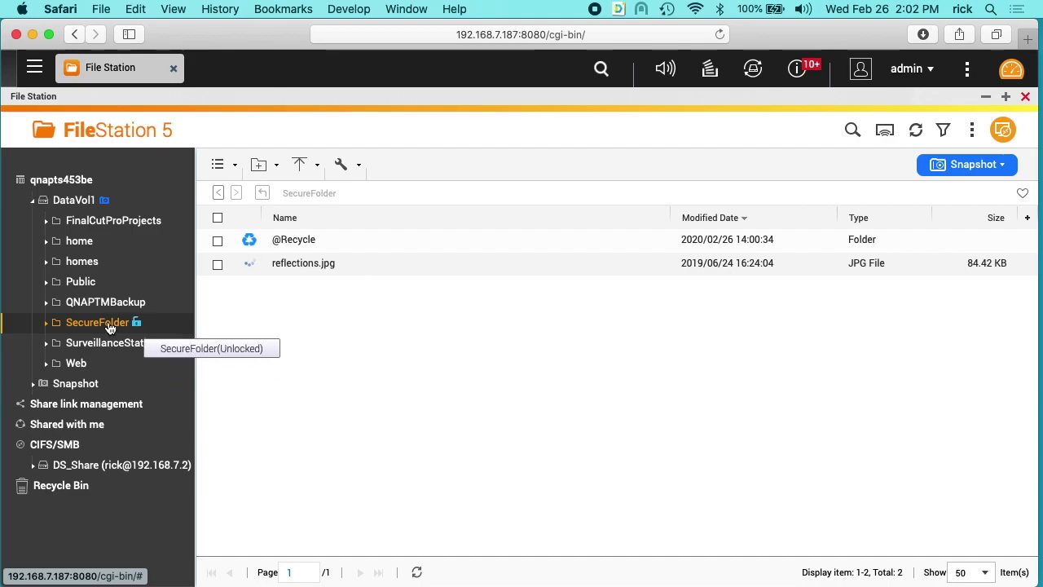
{"action": "right_click", "coordinate": [111, 324]}
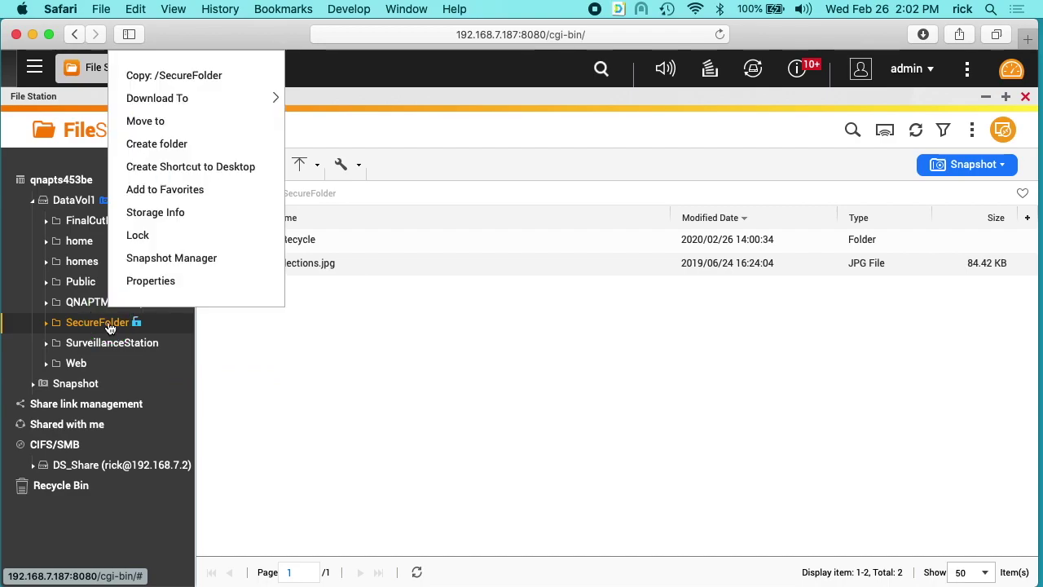
{"action": "left_click", "coordinate": [150, 237]}
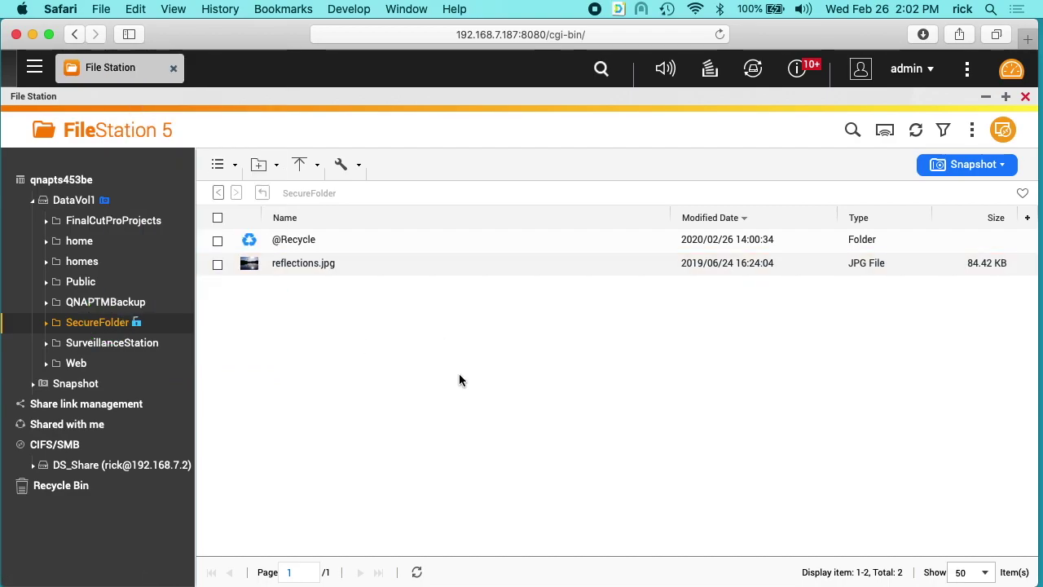